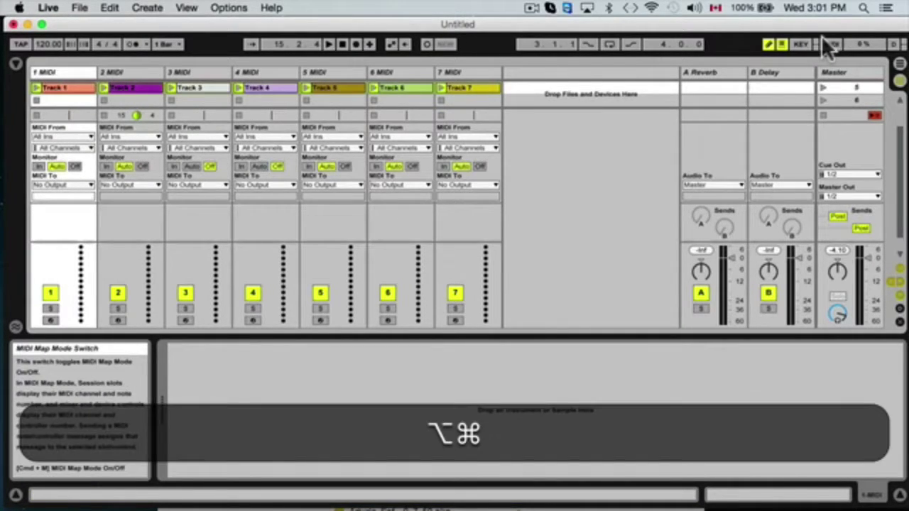
- Hide the detail view and delete the unnamed green clip from scene 7 of the second MIDI track
key(alt+super+l)
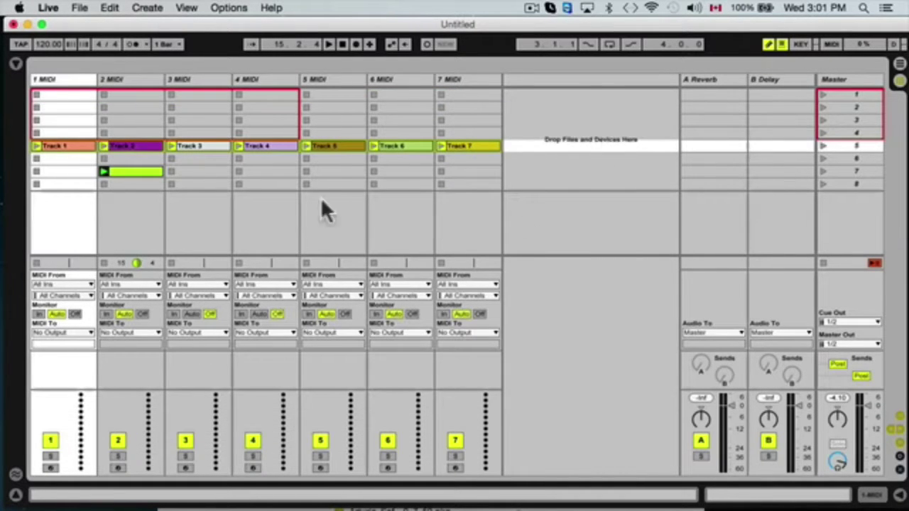
click(121, 183)
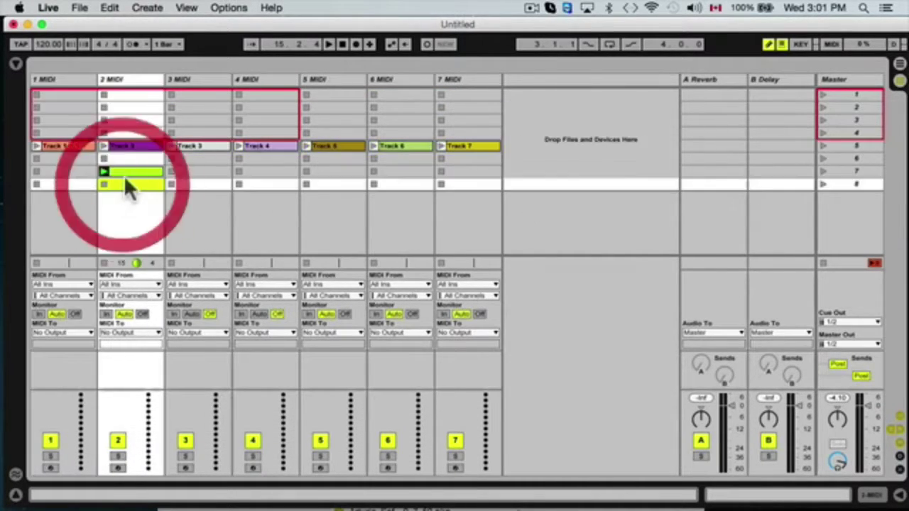
click(125, 172)
key(BackSpace)
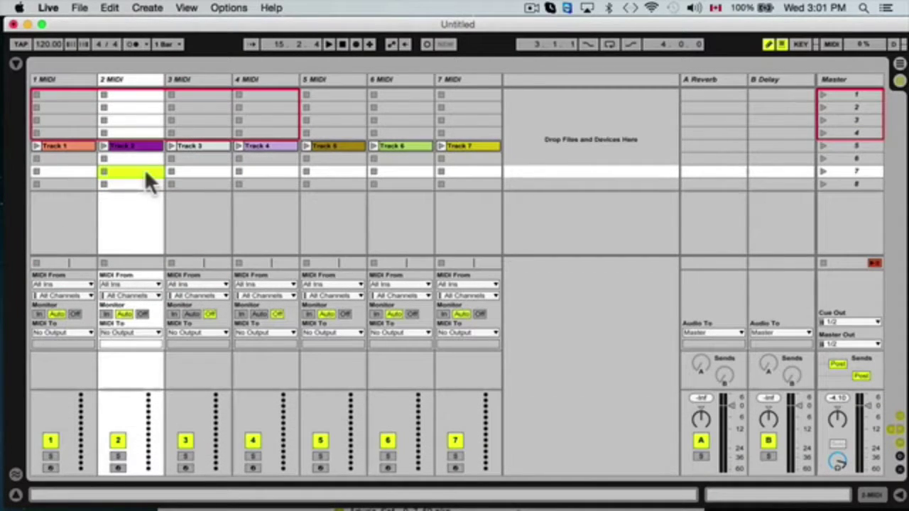
- Move the seven clips, Track 1 through Track 7, up to scene 1 and launch that scene
click(469, 144)
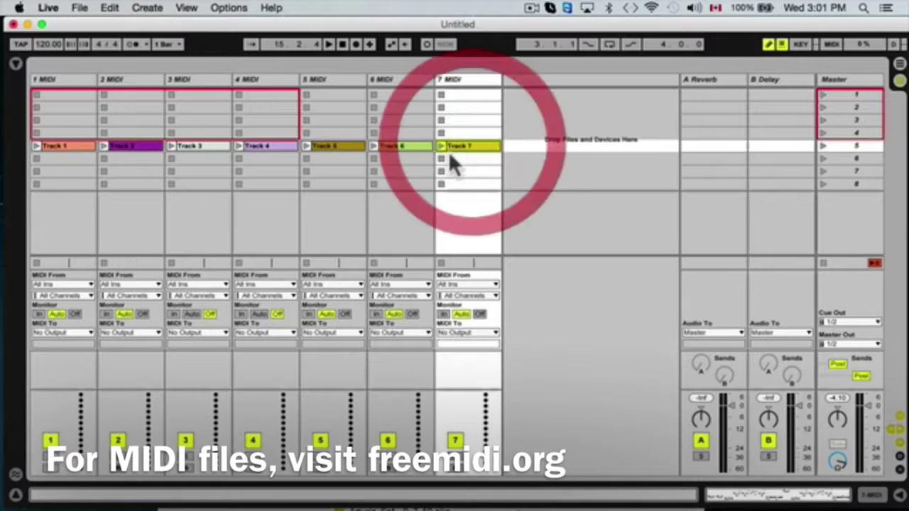
shift+click(64, 145)
drag(64, 144, 61, 97)
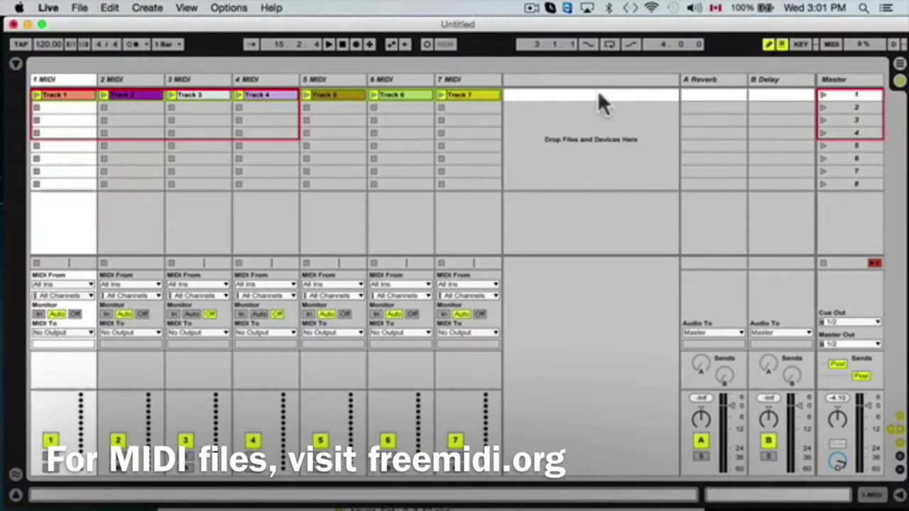
click(823, 95)
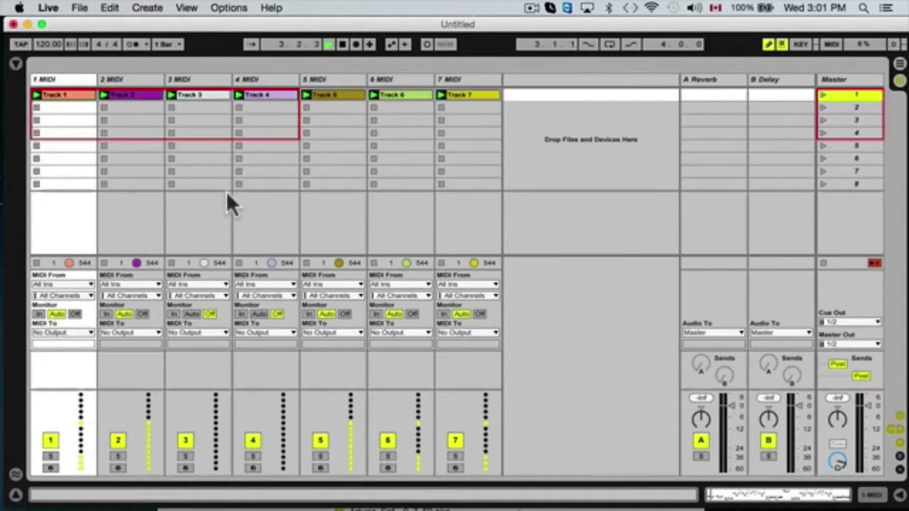
- Show the browser and color the first MIDI track's title red
click(15, 68)
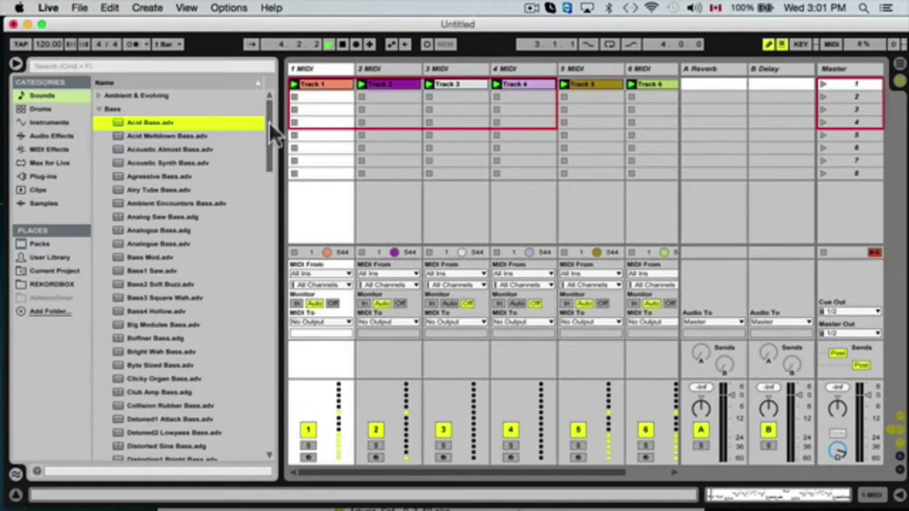
click(312, 97)
right_click(319, 70)
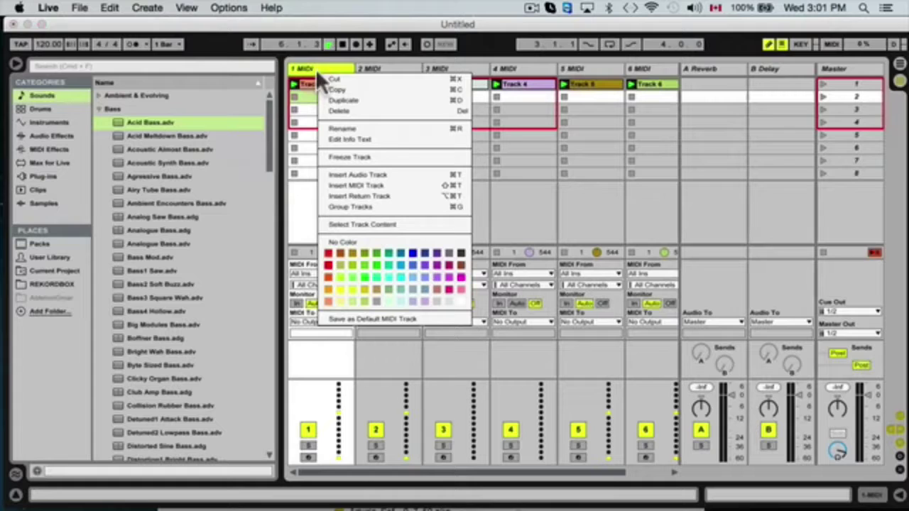
click(330, 260)
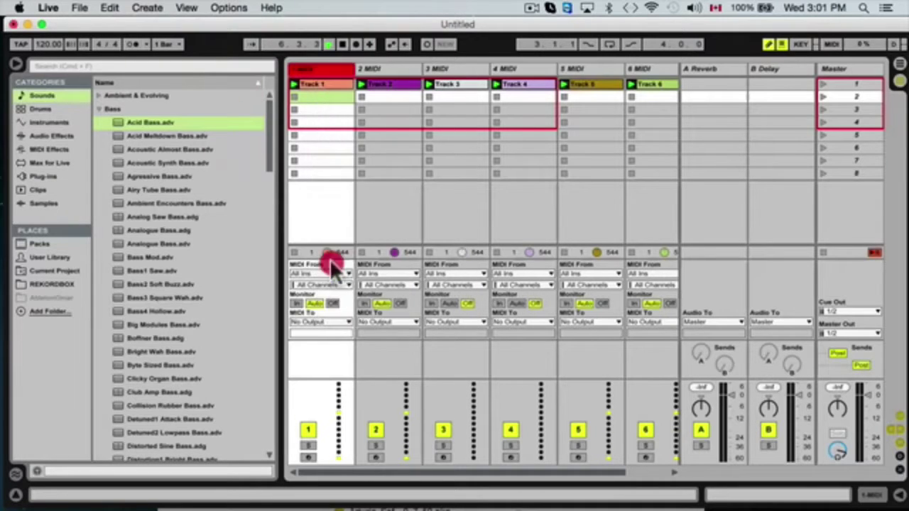
- Load the Grand Piano.adg preset from the Piano & Keys sounds onto the first MIDI track
click(99, 110)
click(99, 189)
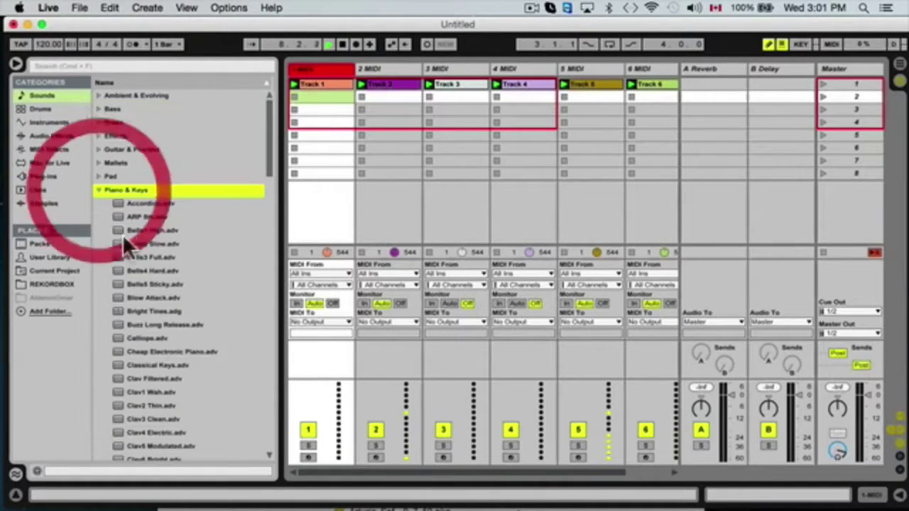
scroll(125, 237, down, 10)
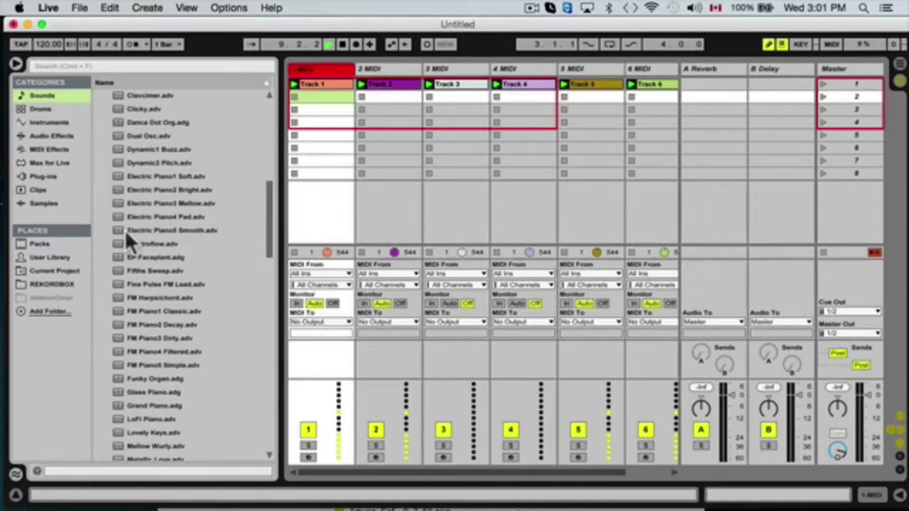
scroll(167, 243, down, 5)
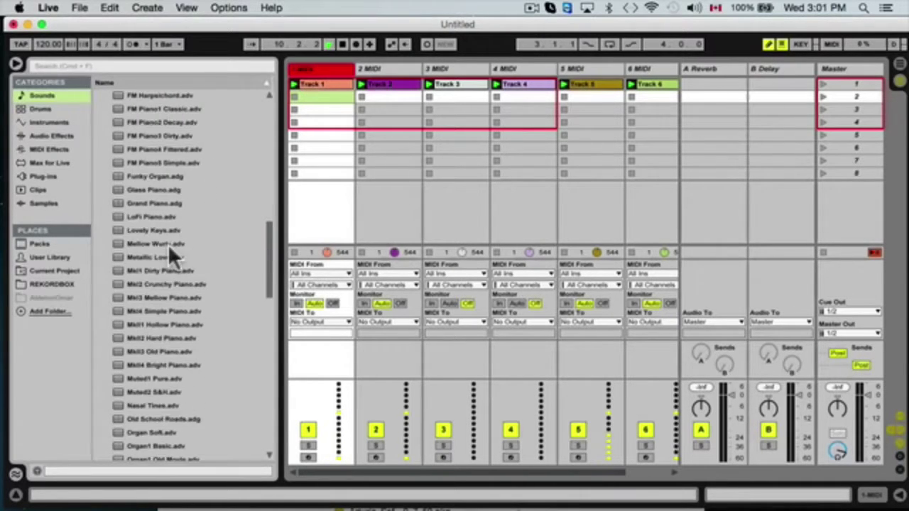
scroll(136, 320, up, 1)
scroll(132, 379, down, 15)
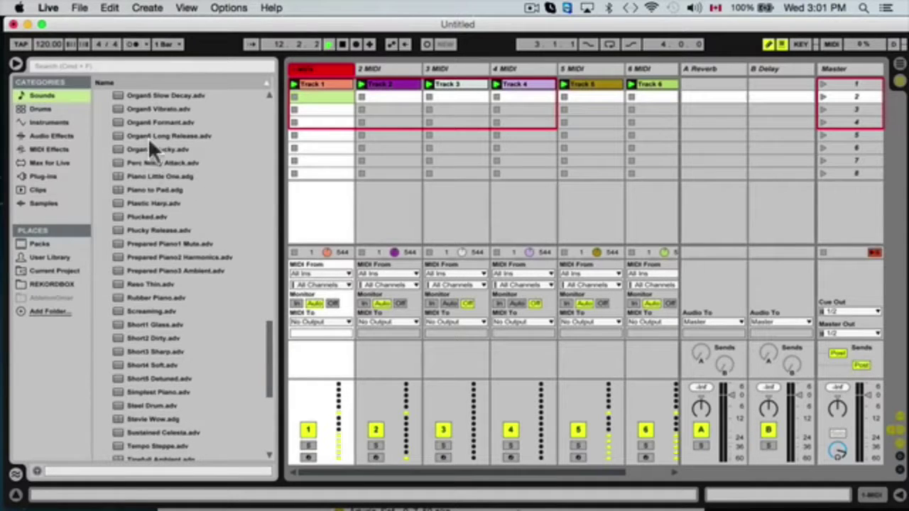
scroll(146, 157, up, 7)
scroll(140, 199, up, 7)
scroll(138, 196, down, 8)
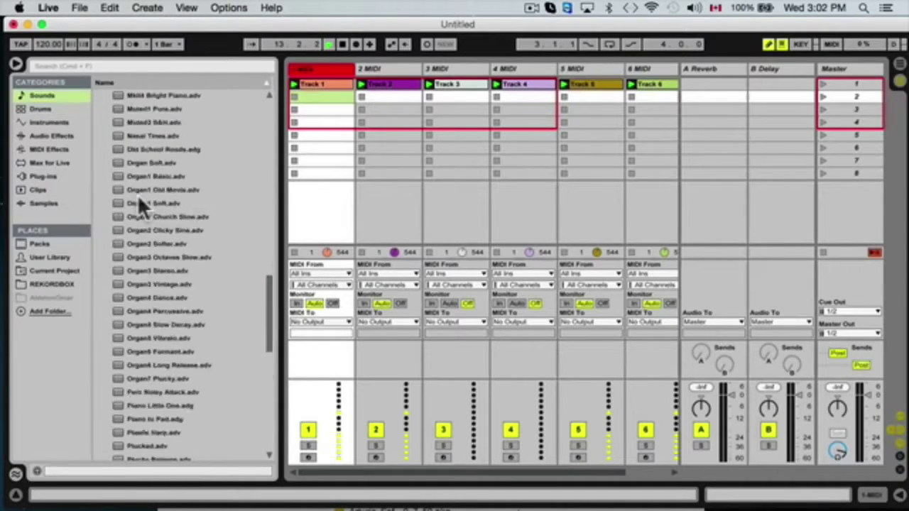
scroll(137, 195, up, 20)
scroll(139, 371, down, 9)
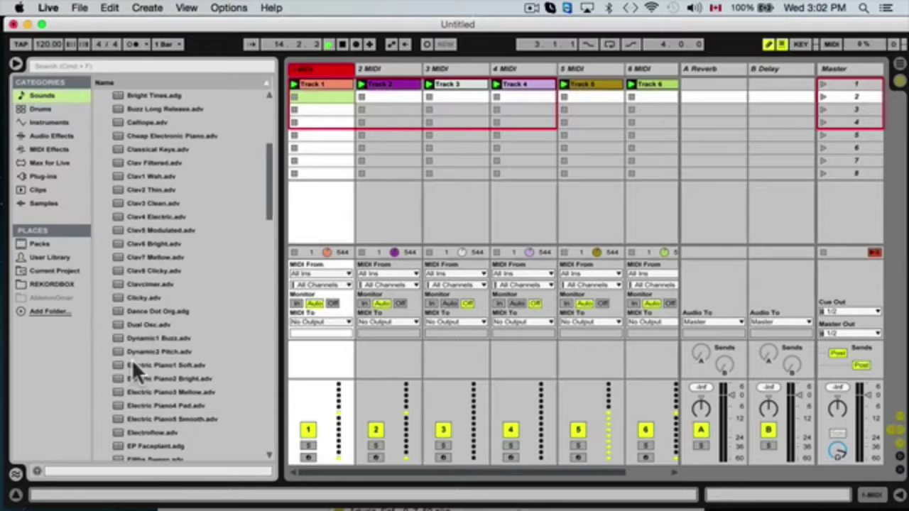
scroll(132, 361, down, 2)
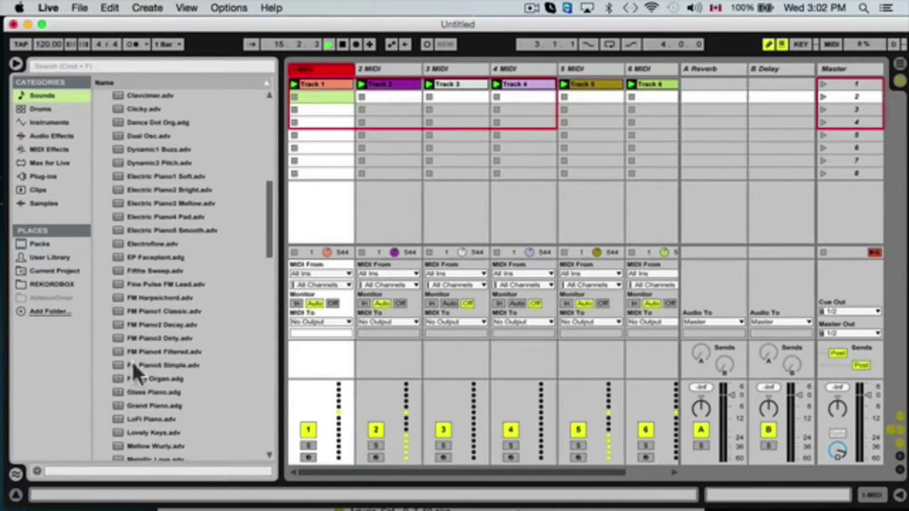
scroll(132, 397, up, 1)
drag(133, 433, 317, 79)
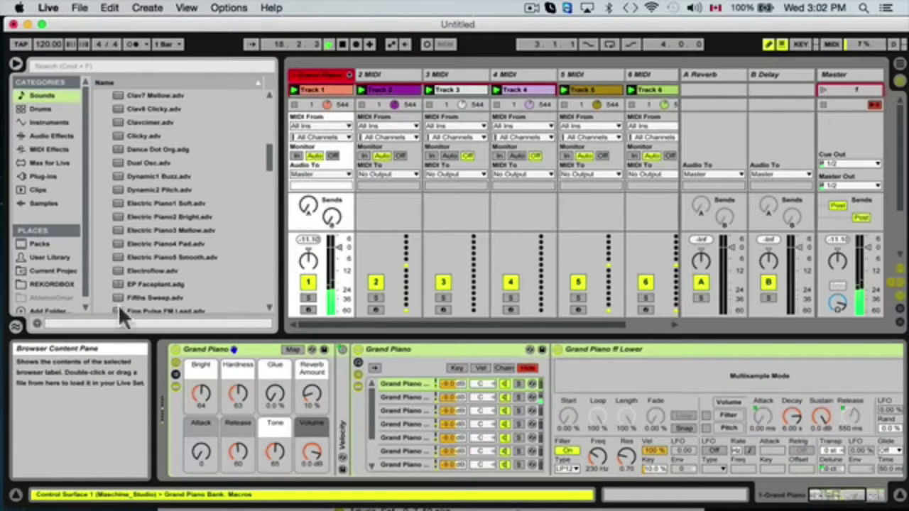
- Load the Grand Piano.adg preset onto each of the remaining MIDI tracks, 2 through 7
scroll(195, 206, down, 1)
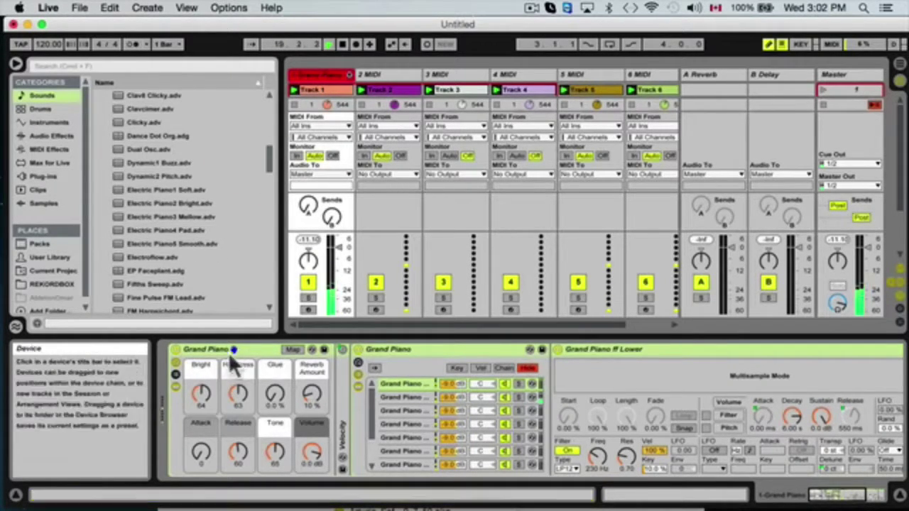
scroll(184, 213, down, 8)
scroll(160, 178, up, 2)
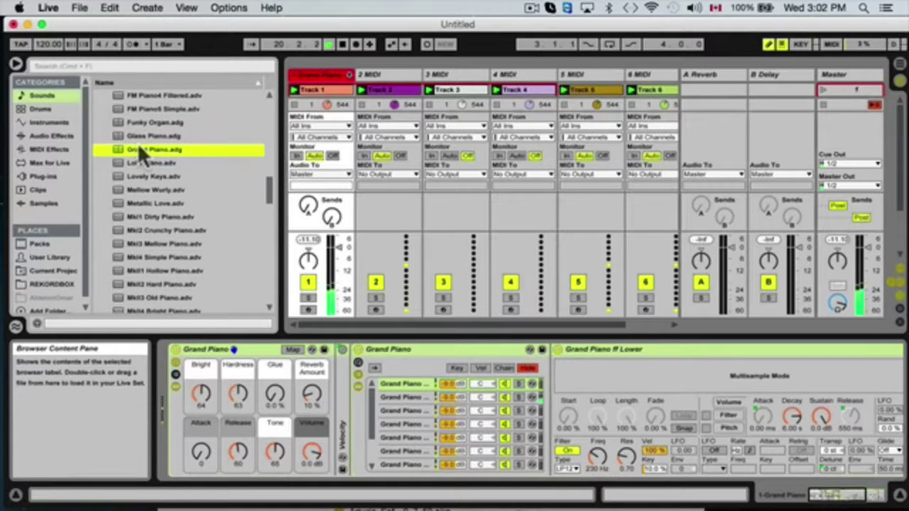
drag(139, 149, 378, 77)
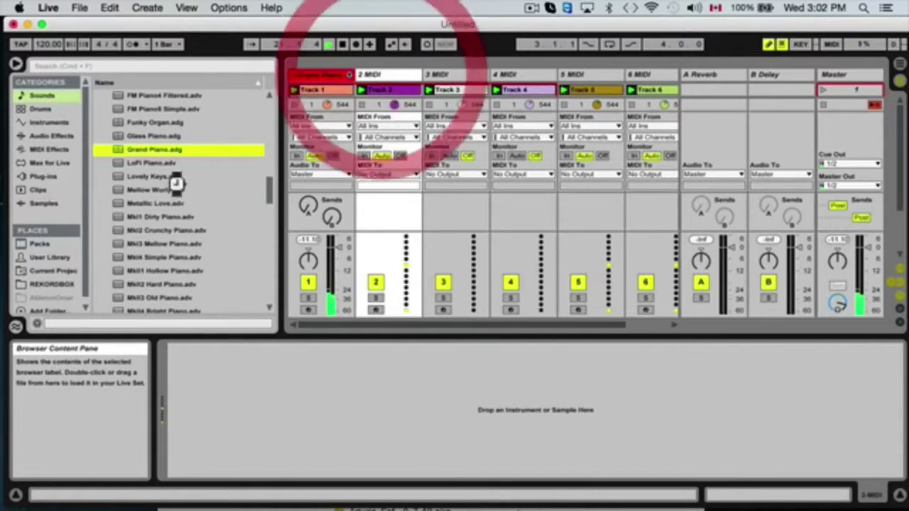
drag(140, 150, 431, 82)
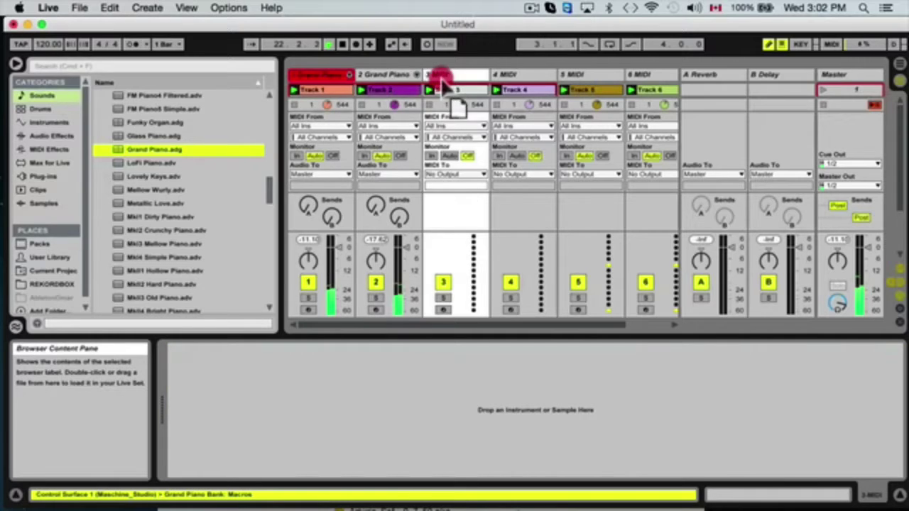
drag(130, 153, 223, 156)
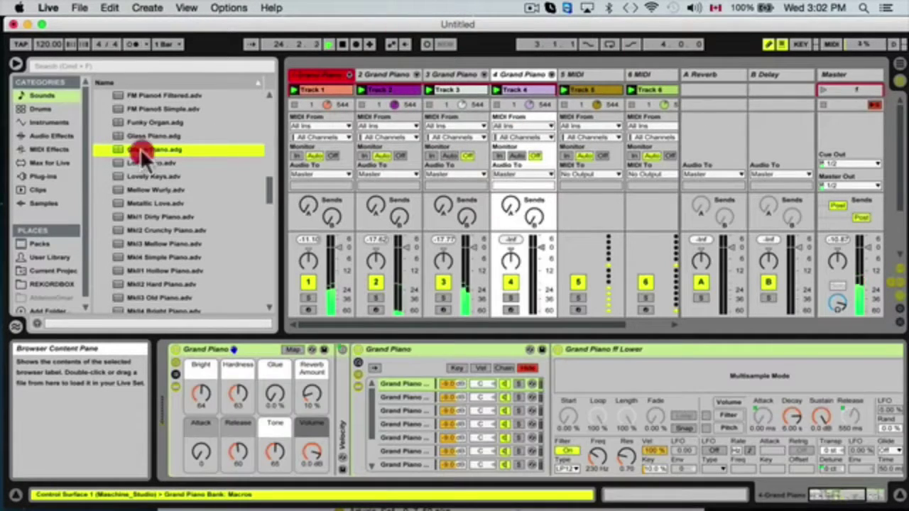
drag(141, 150, 595, 71)
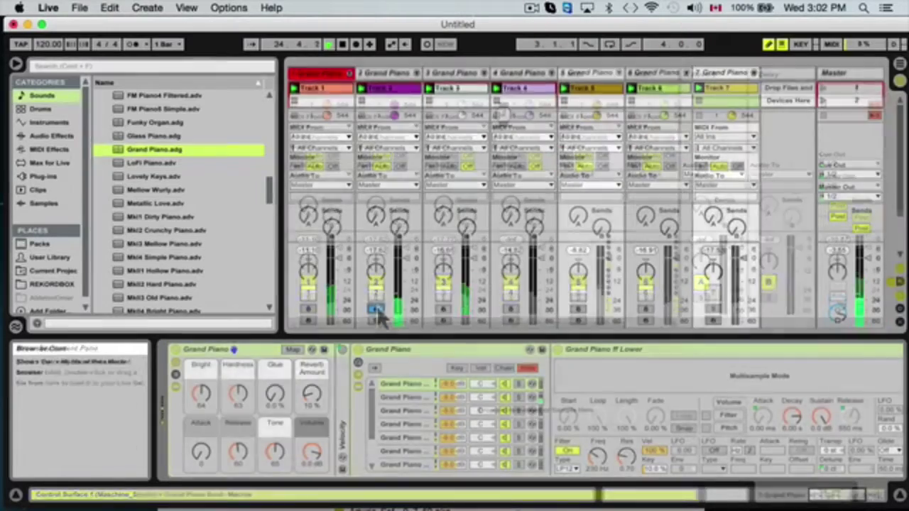
- Solo only track 5 and swap its Grand Piano for the Kit-Core 808.adg drum kit
click(376, 309)
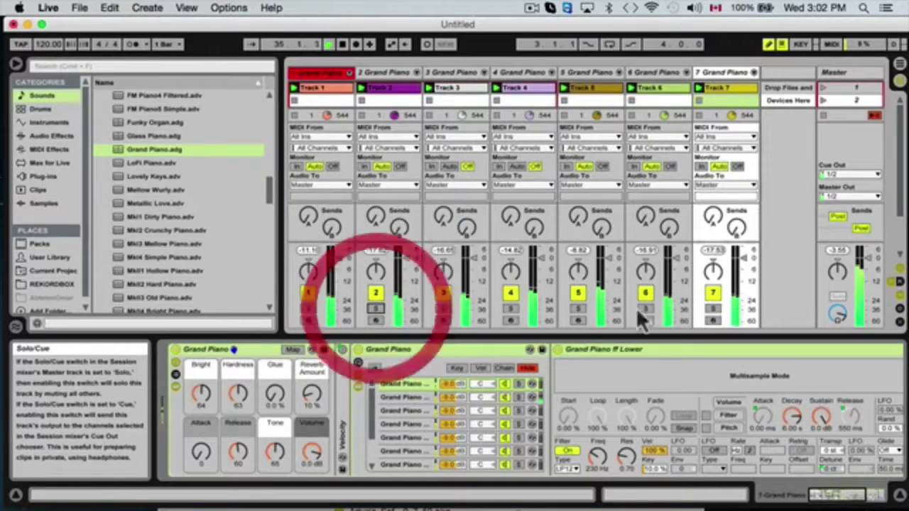
click(578, 309)
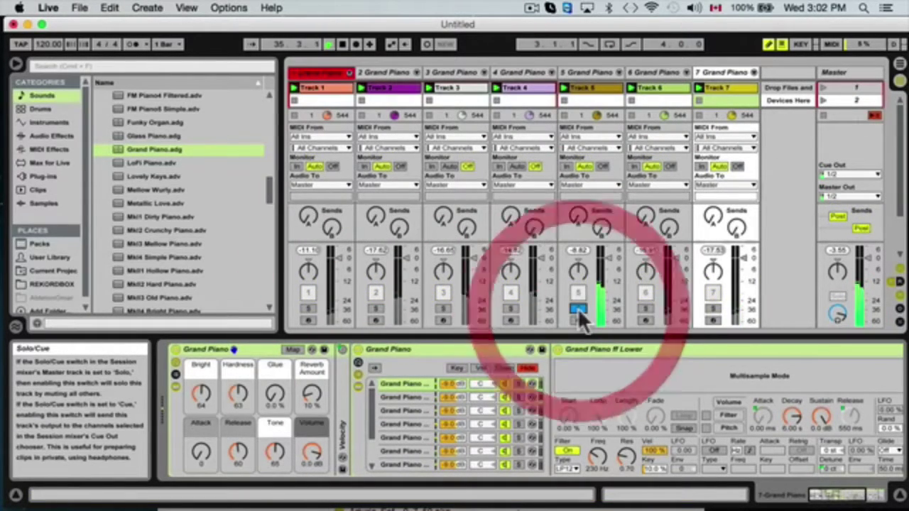
click(584, 73)
key(q)
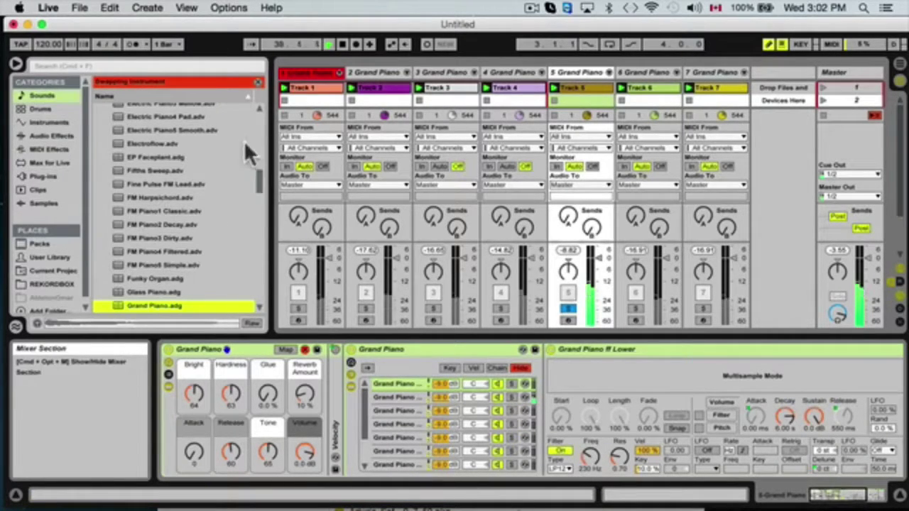
click(47, 108)
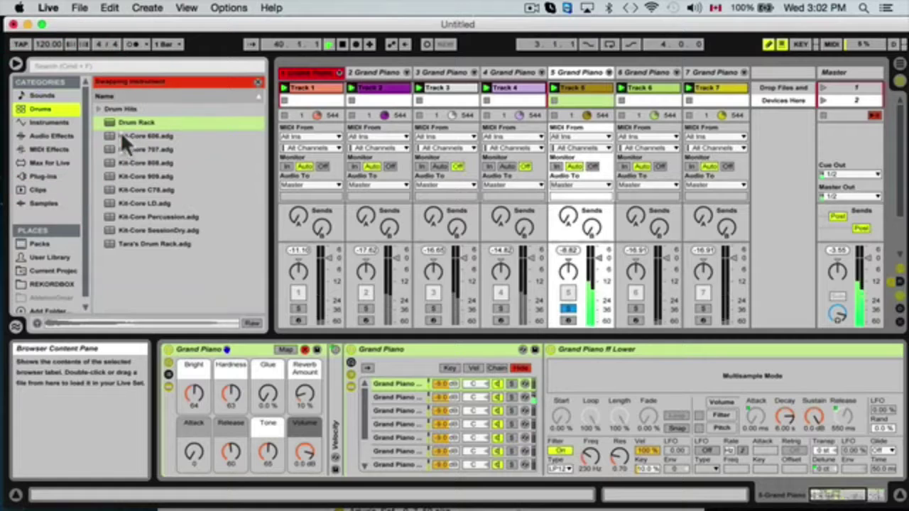
drag(129, 162, 595, 69)
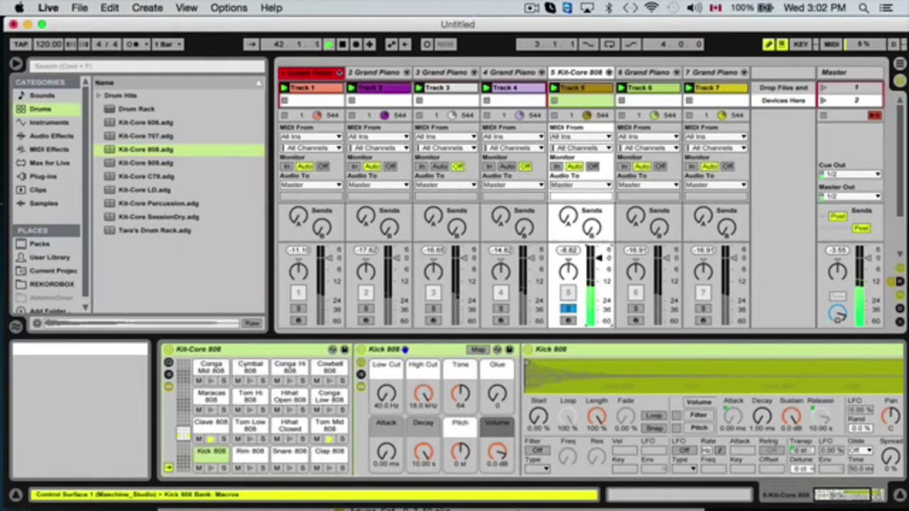
- Turn off the solo on track 5 and hide the browser
click(568, 309)
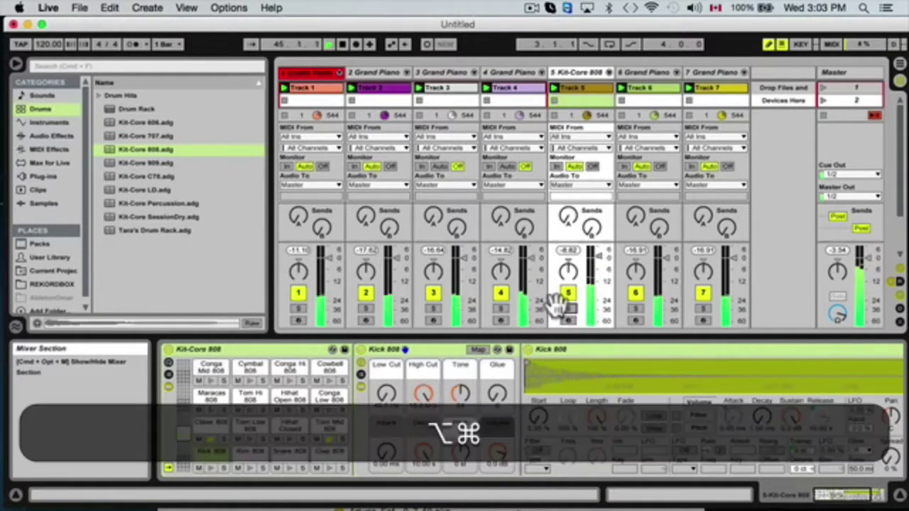
key(alt+super+b)
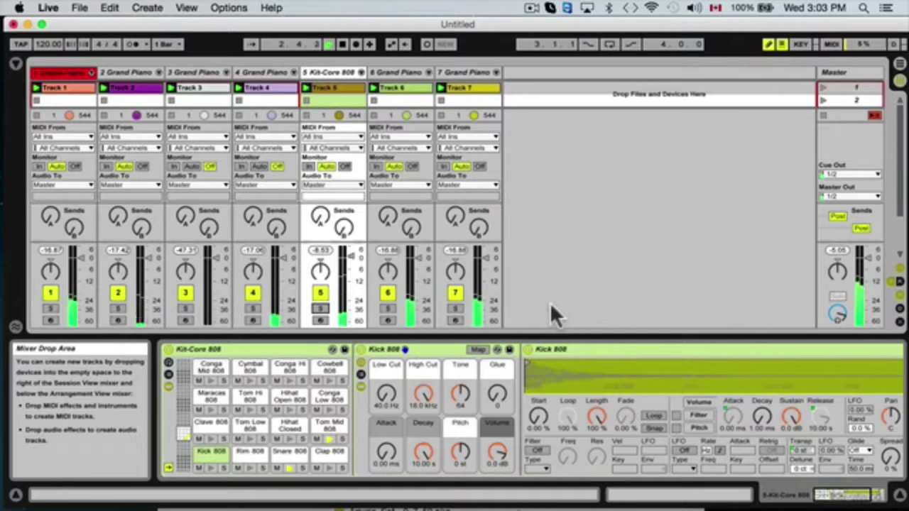
- Balance the track volumes, raising tracks 5 and 2 slightly above 0 dB and lowering track 1 to about -11 dB
click(347, 254)
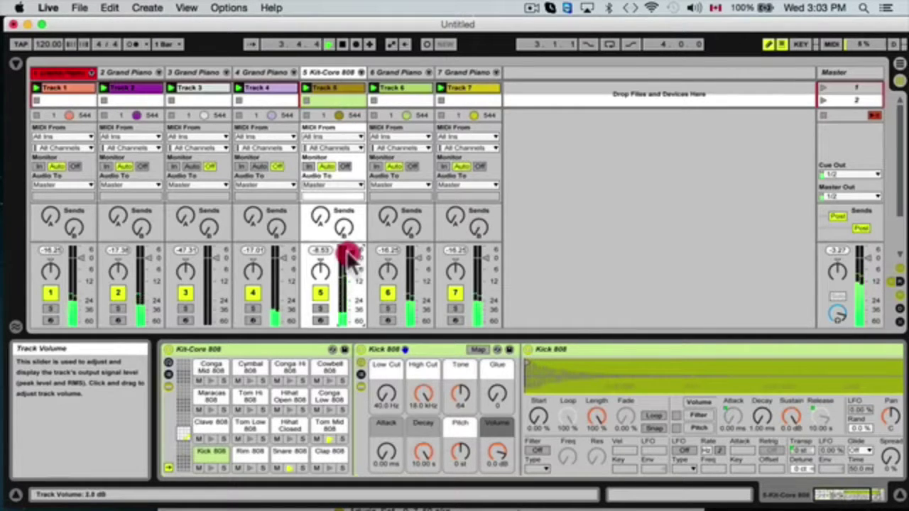
drag(349, 254, 348, 251)
click(81, 261)
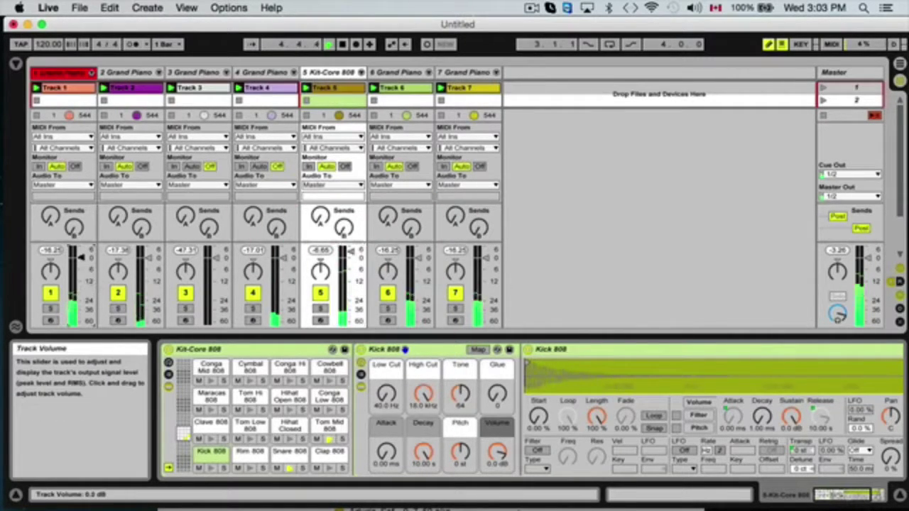
drag(81, 261, 81, 275)
click(80, 275)
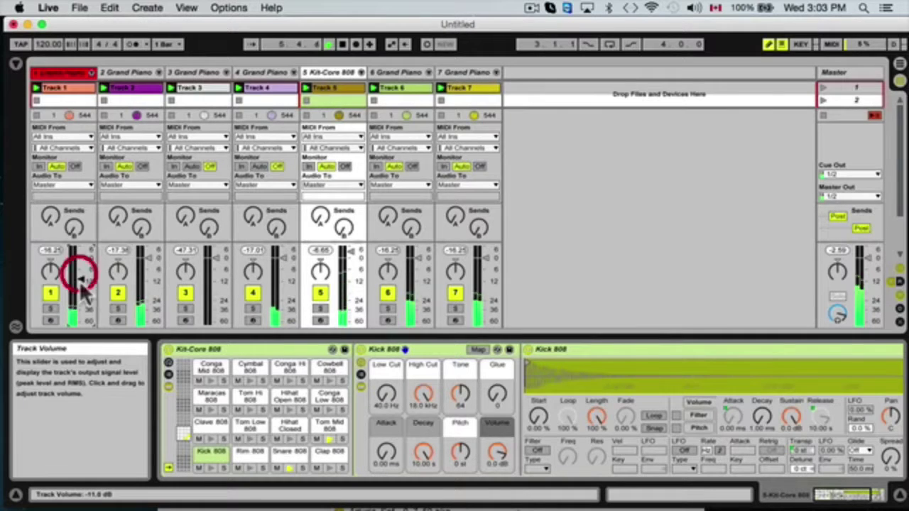
drag(146, 259, 146, 286)
click(144, 258)
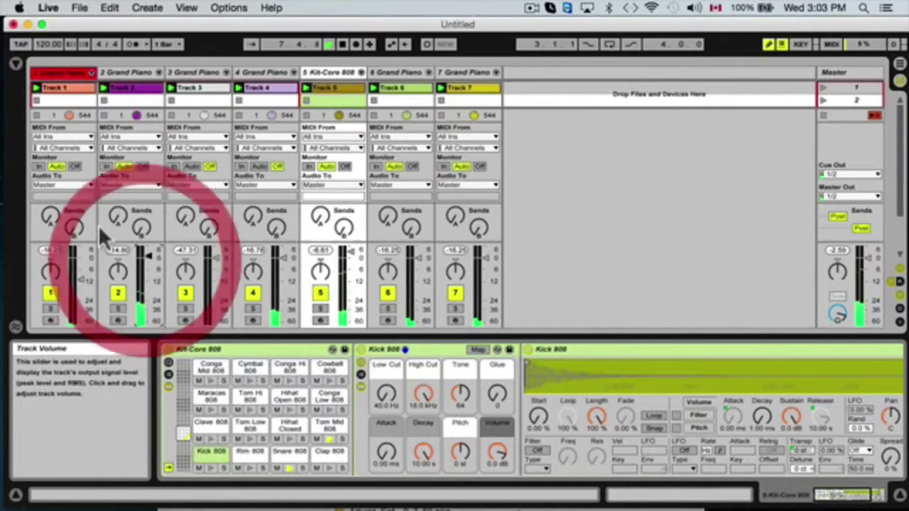
- Audition tracks 1 and 6 separately in solo, raising track 1's volume to about -3.4 dB
click(51, 310)
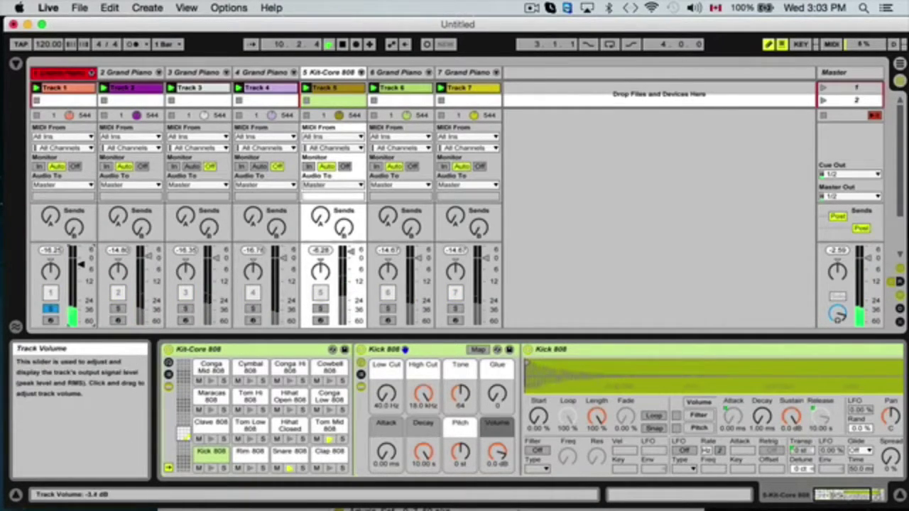
click(51, 311)
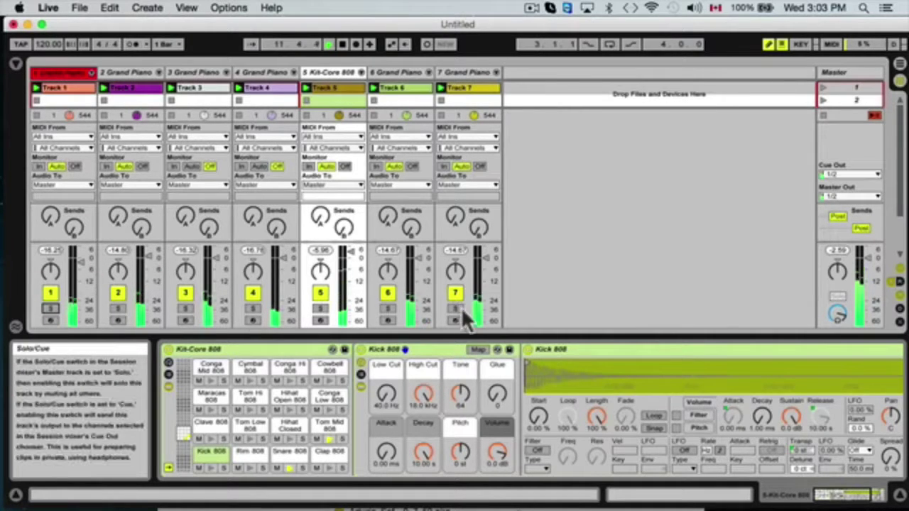
click(389, 311)
click(389, 311)
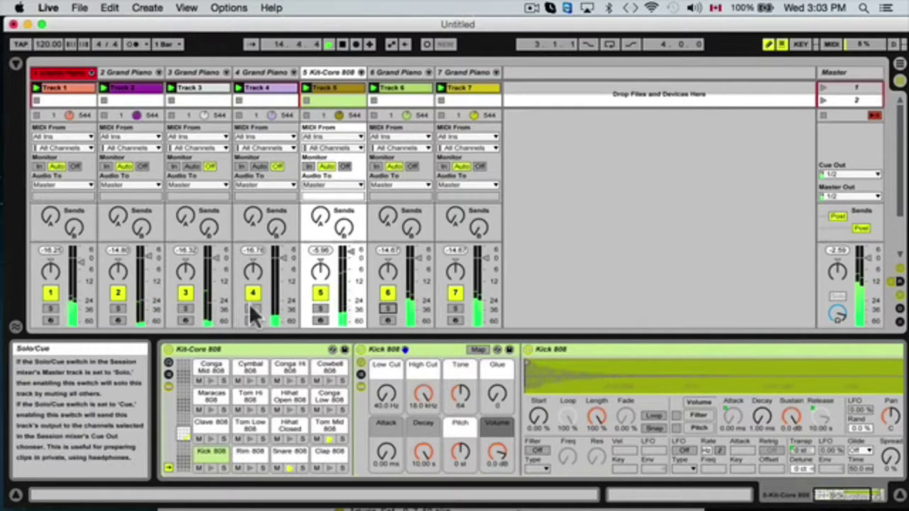
- Swap the Grand Piano on track 4 for the Acid Bass.adv preset from the Bass sounds and lower the track's volume
click(261, 72)
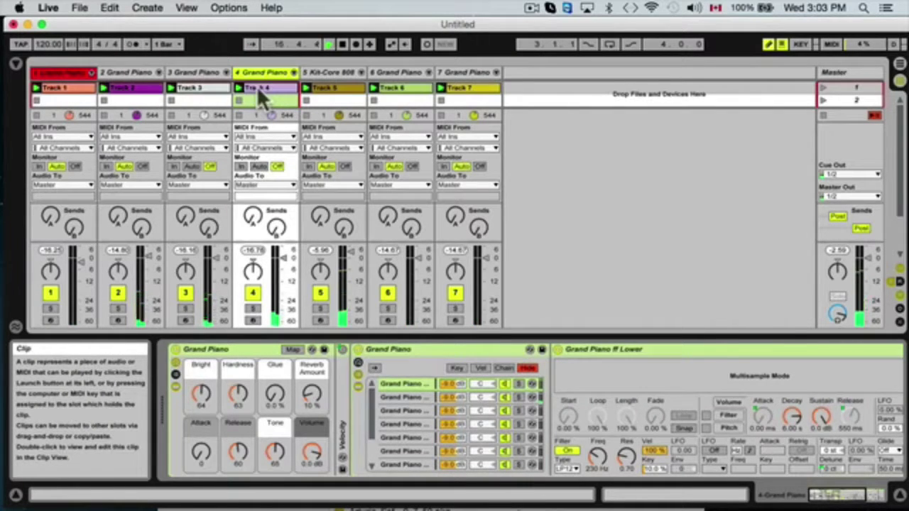
key(alt+super+q)
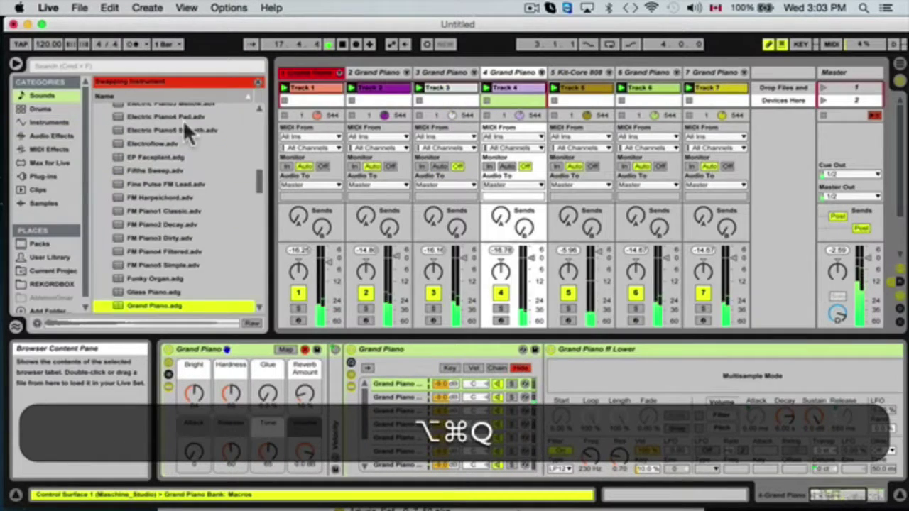
scroll(181, 125, down, 3)
scroll(182, 126, up, 5)
click(108, 123)
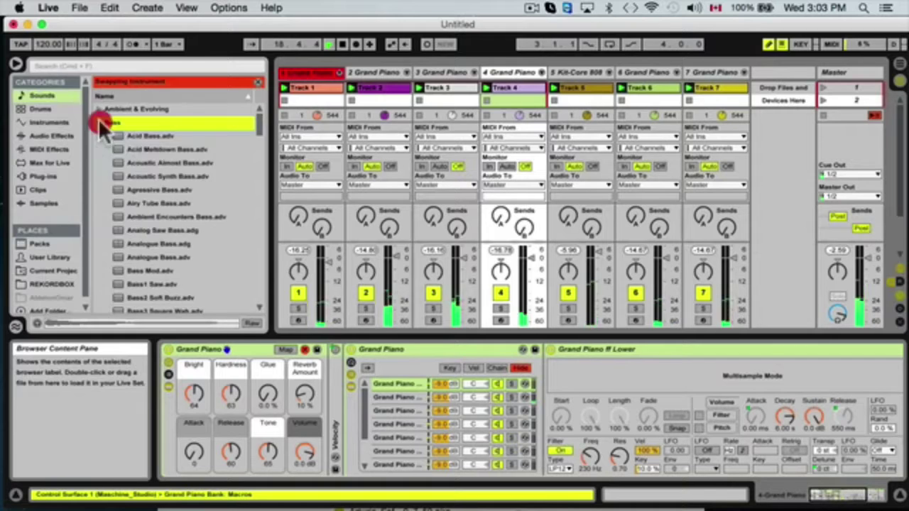
click(128, 136)
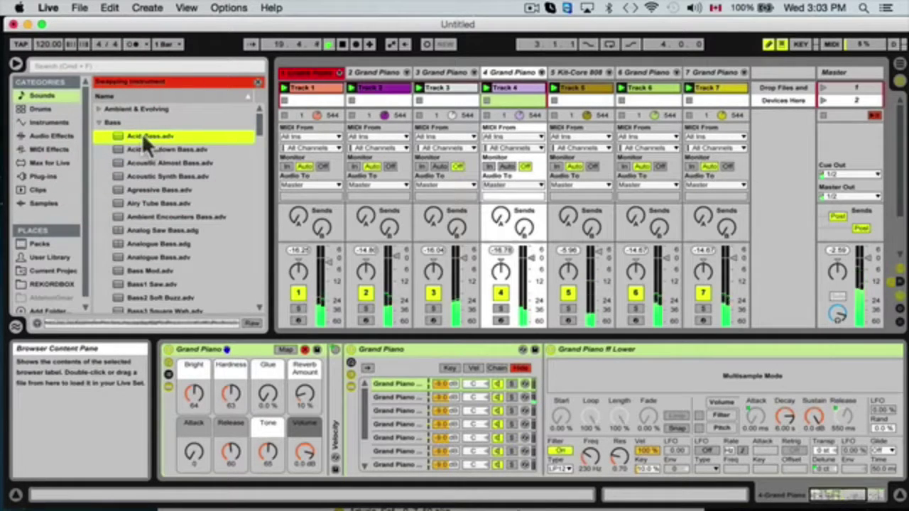
click(378, 115)
drag(379, 115, 518, 68)
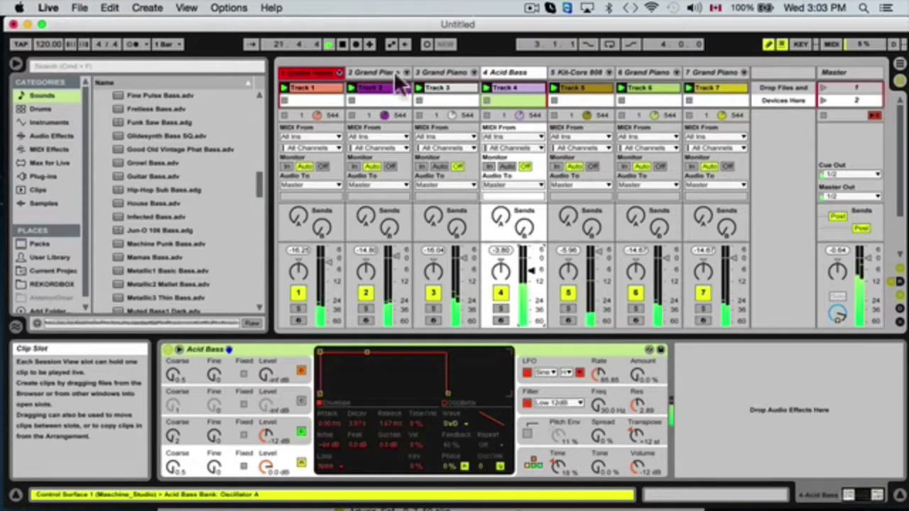
- Check track 2 in solo and swap its Grand Piano for the Biig Saw Lead.adv preset from the Synth Lead sounds
click(356, 71)
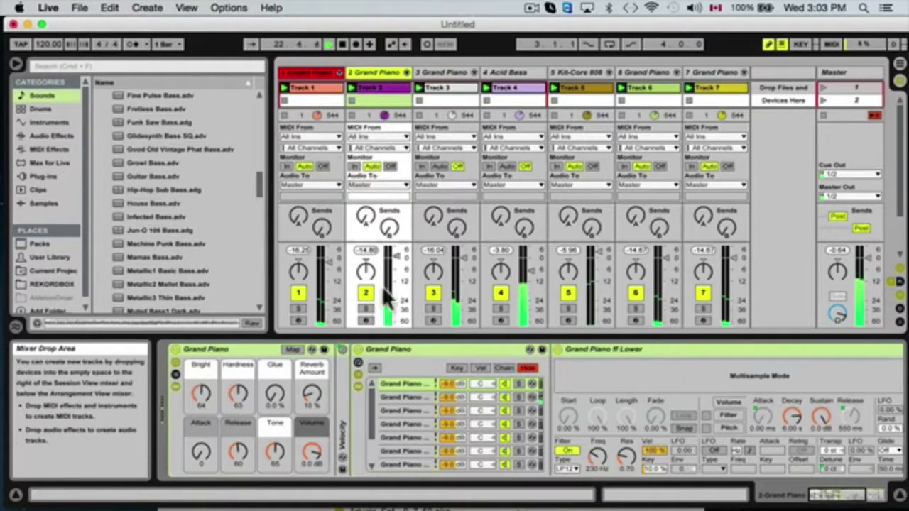
click(366, 310)
click(365, 309)
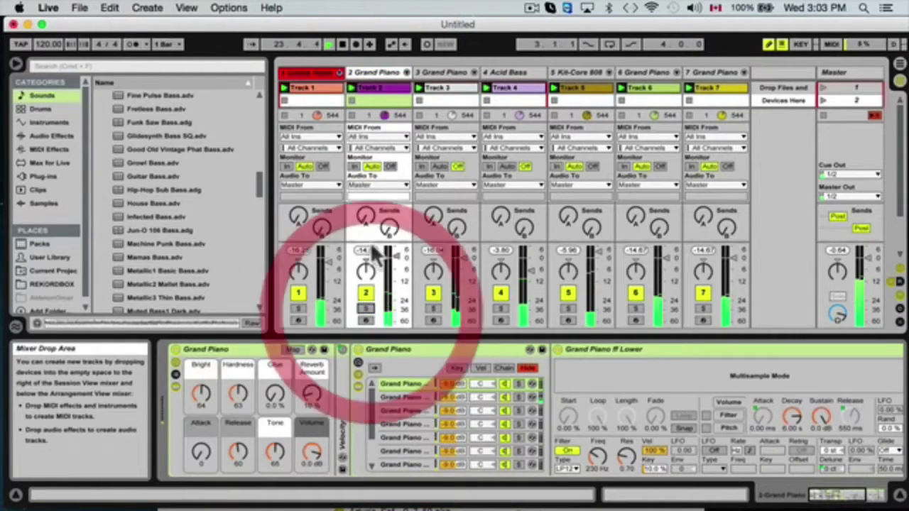
key(q)
scroll(213, 188, up, 5)
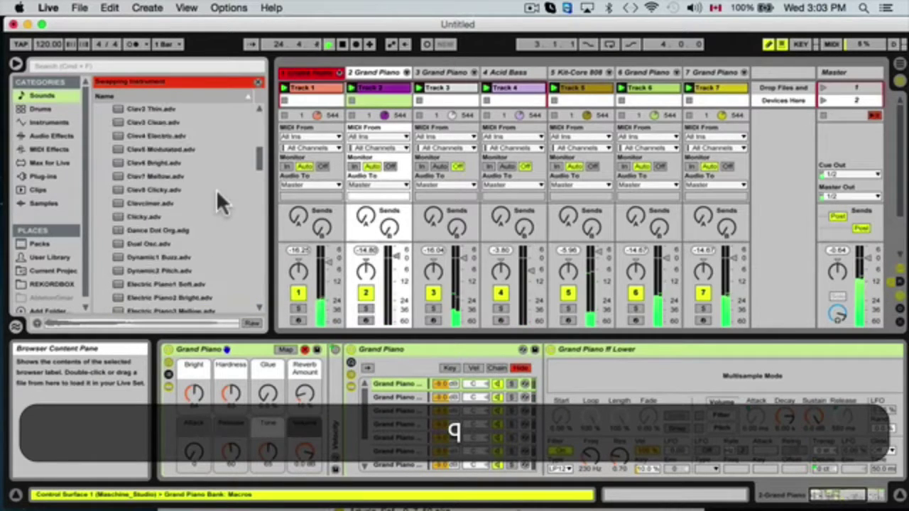
scroll(215, 189, down, 15)
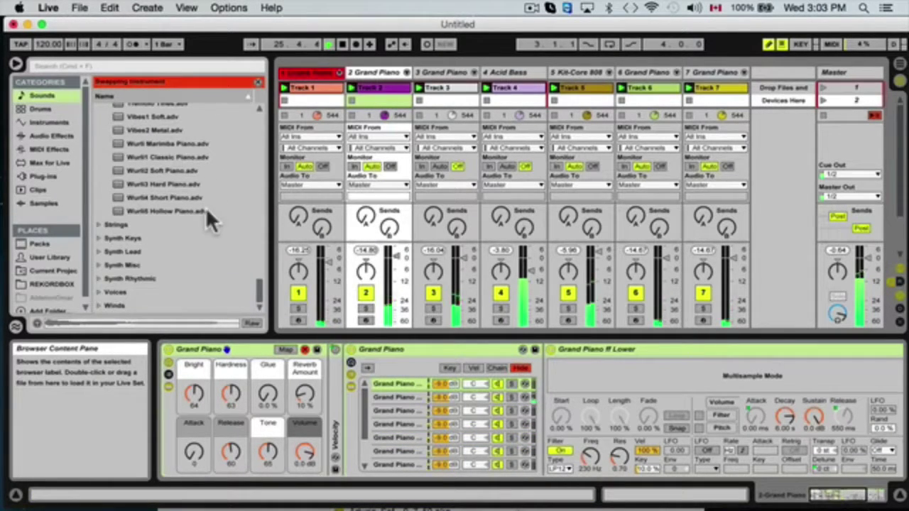
click(100, 251)
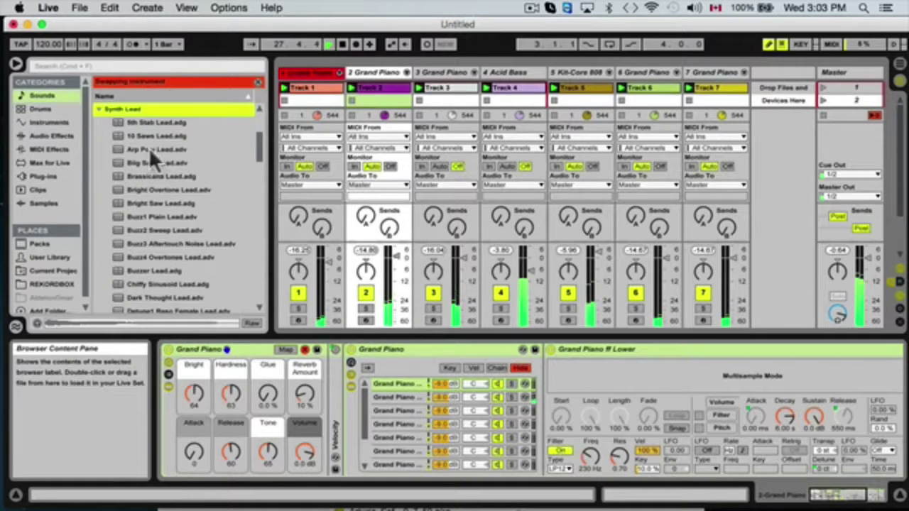
drag(139, 164, 355, 72)
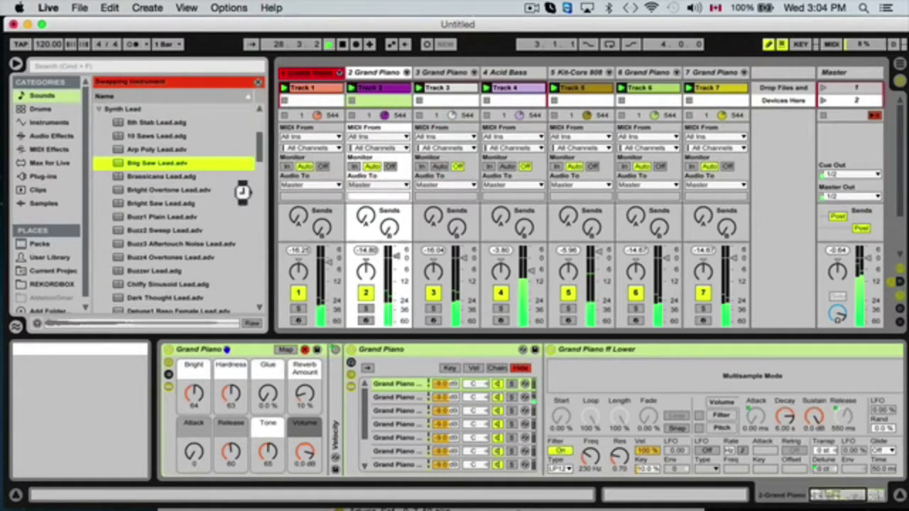
- Preview the Rob Otto Spheric.adg preset in the Voices sounds and load it onto track 1
scroll(245, 195, down, 10)
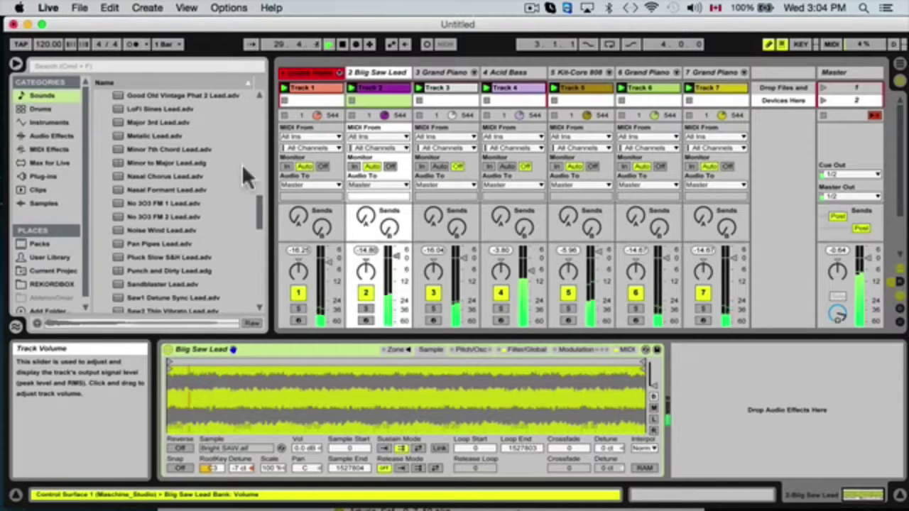
scroll(125, 224, down, 5)
scroll(89, 272, down, 1)
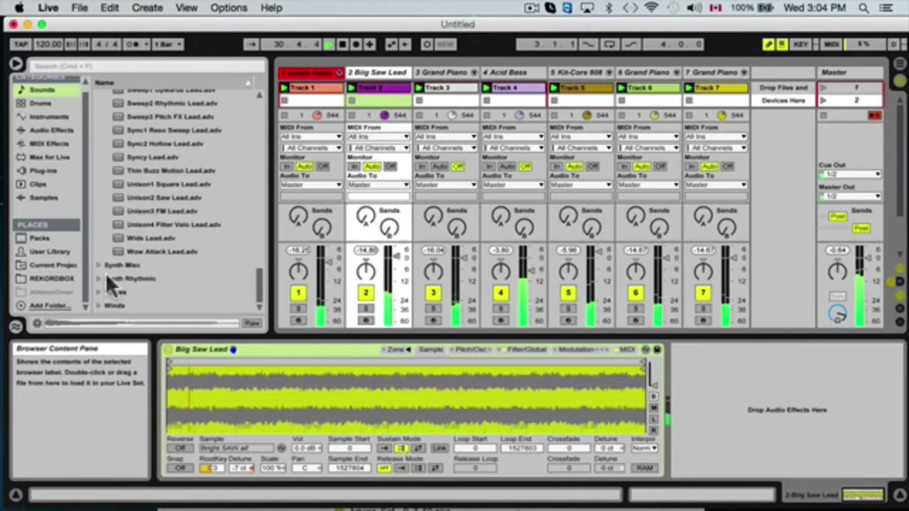
click(99, 293)
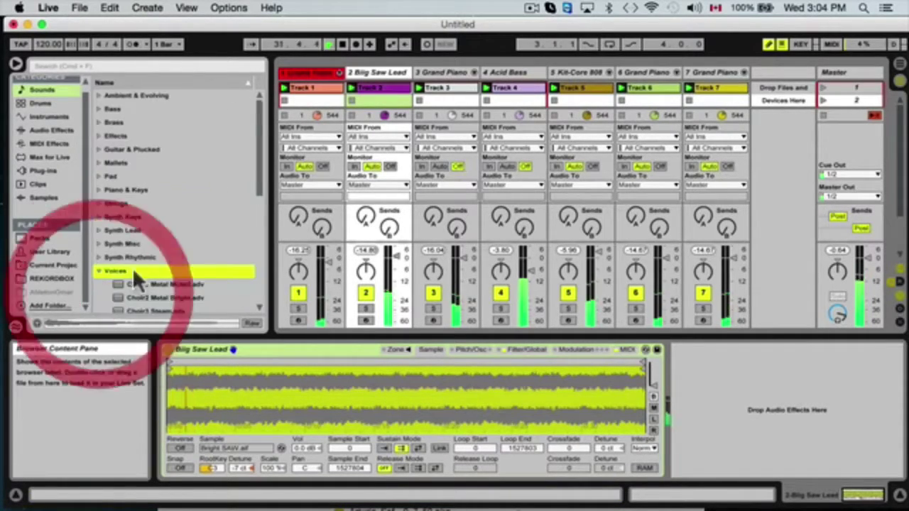
scroll(133, 265, down, 6)
scroll(135, 264, up, 1)
click(139, 230)
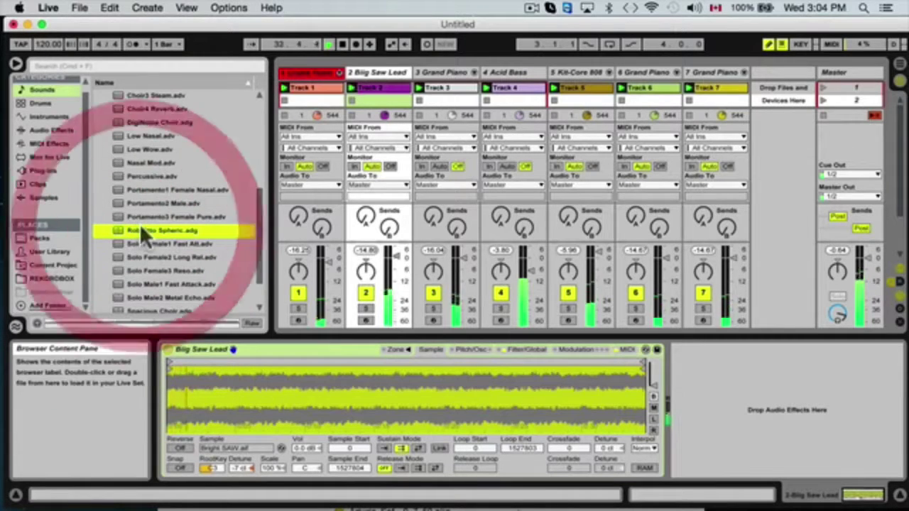
key(Right)
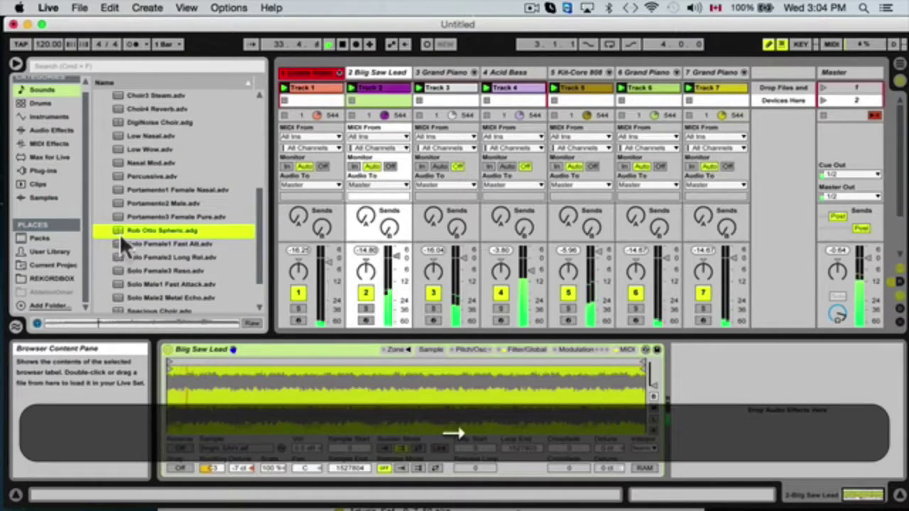
click(129, 231)
drag(129, 231, 306, 81)
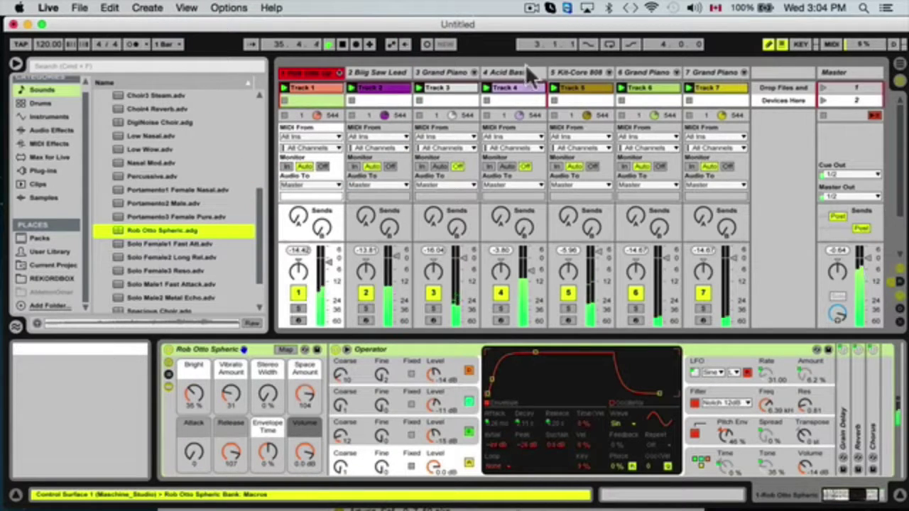
- Stop playback with the Acid Bass track selected, and hide the browser and the tracks' In/Out section
scroll(355, 97, down, 1)
scroll(419, 83, down, 1)
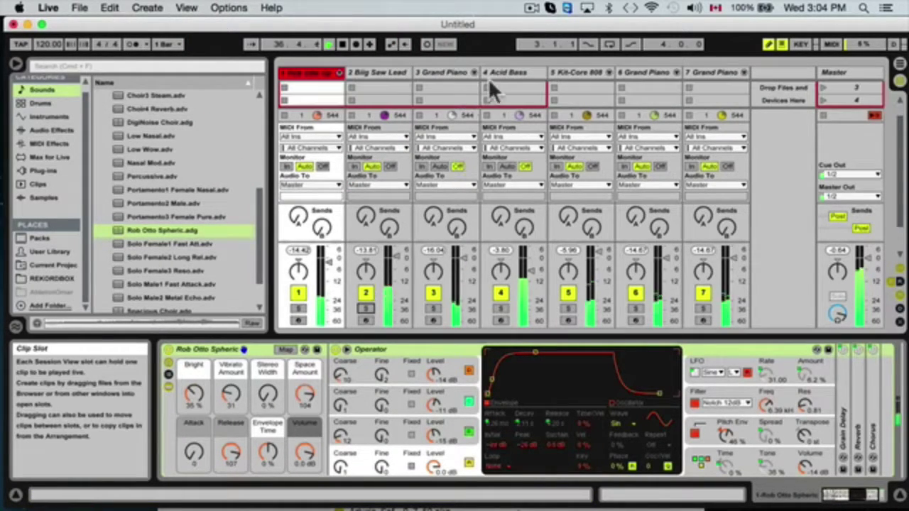
click(501, 73)
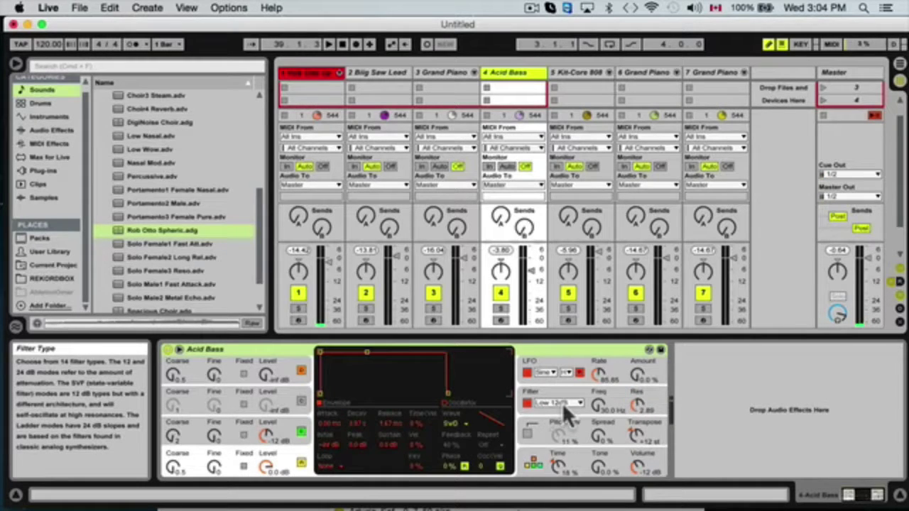
key(alt+super+b)
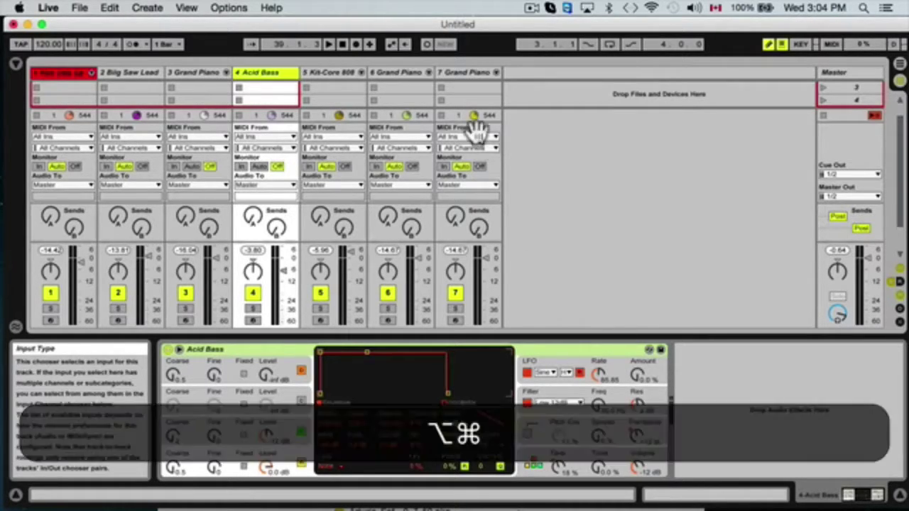
key(alt+super+i)
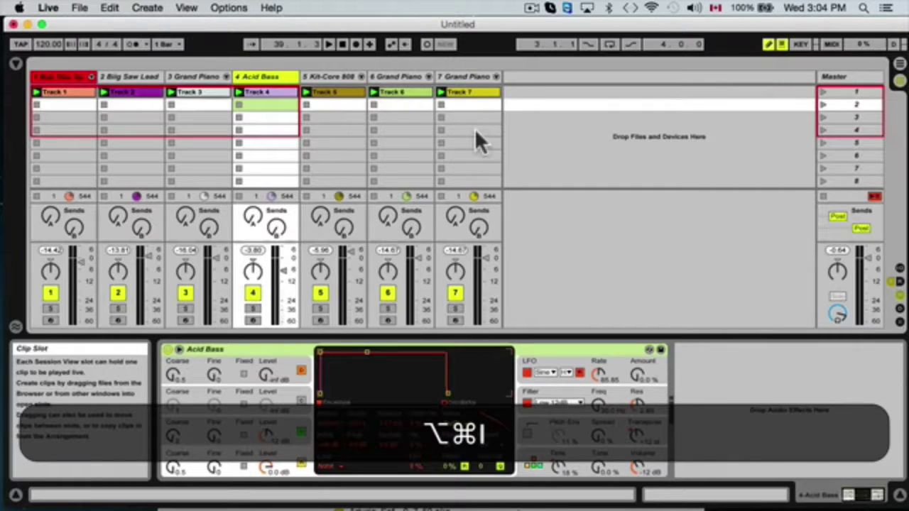
- Open the MIDI notes of the Track 1 clip in the Clip View
click(74, 96)
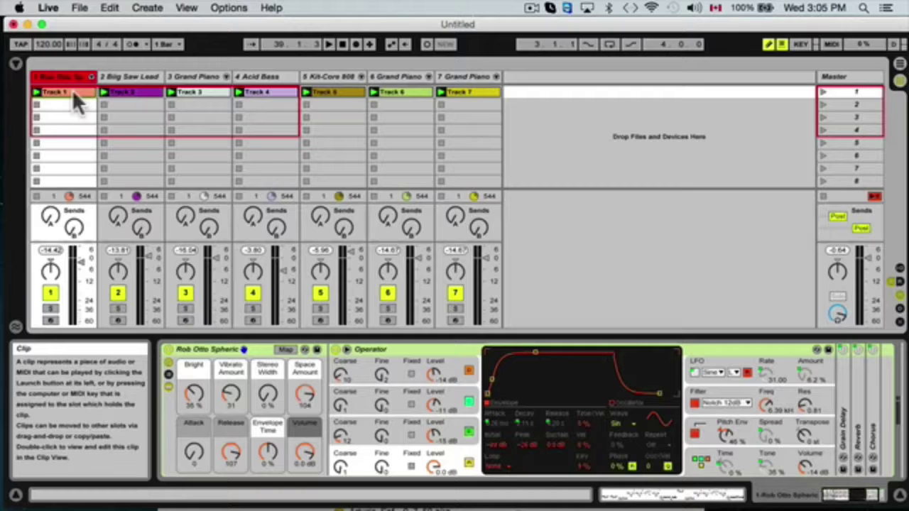
double_click(63, 98)
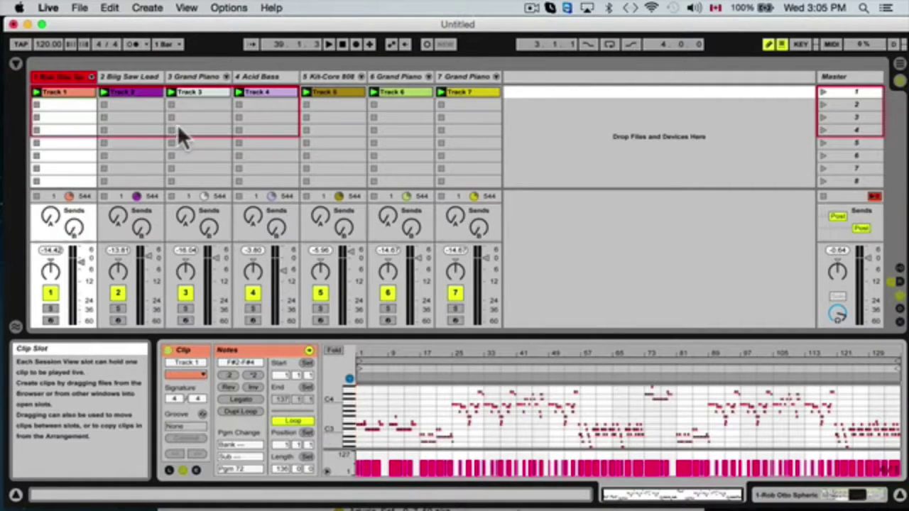
click(63, 98)
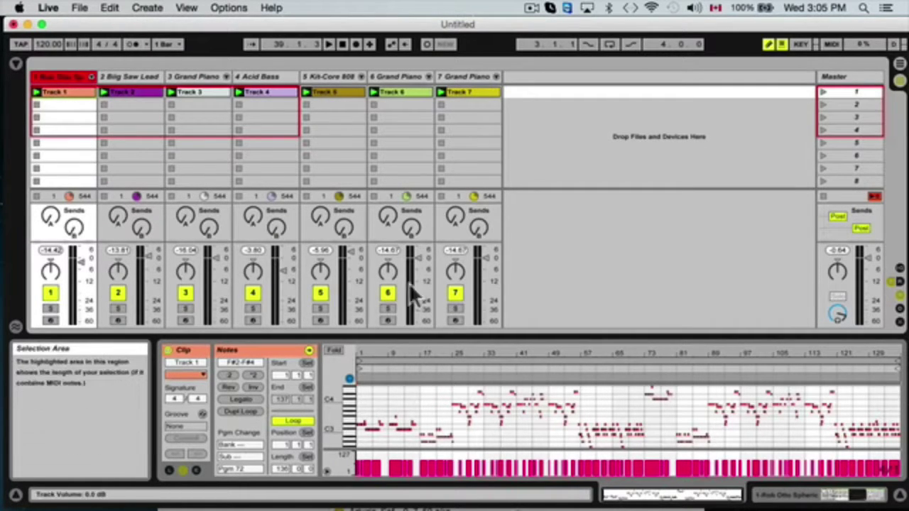
- Play track 1 in solo with its volume raised above 0 dB, and bring up its Rob Otto Spheric device chain
click(48, 308)
key(space)
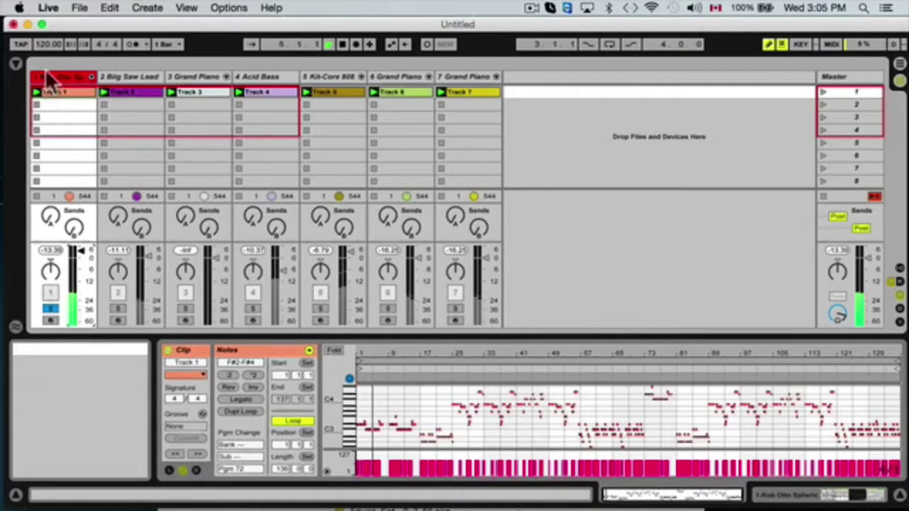
double_click(57, 93)
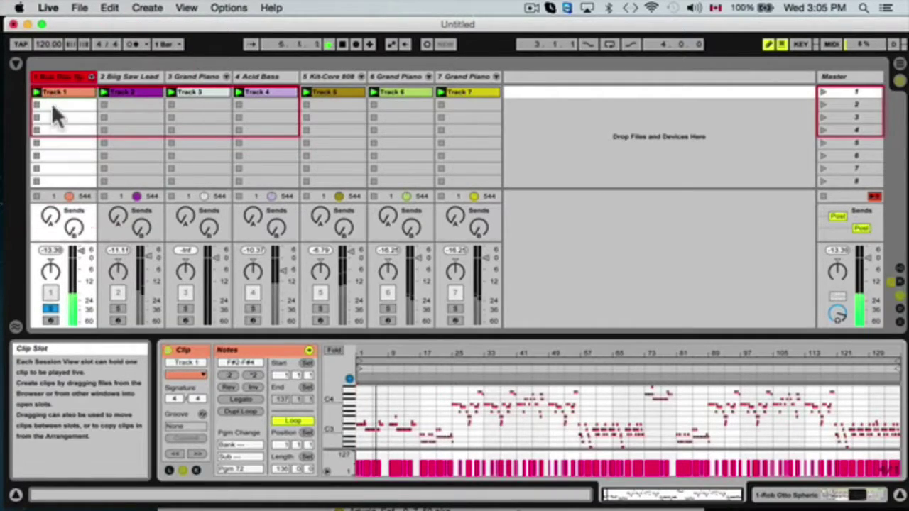
scroll(464, 440, down, 1)
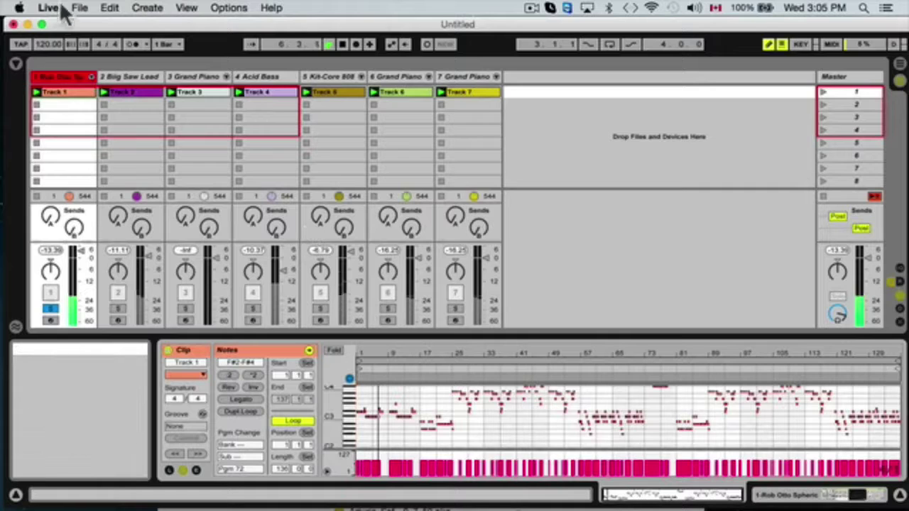
double_click(52, 74)
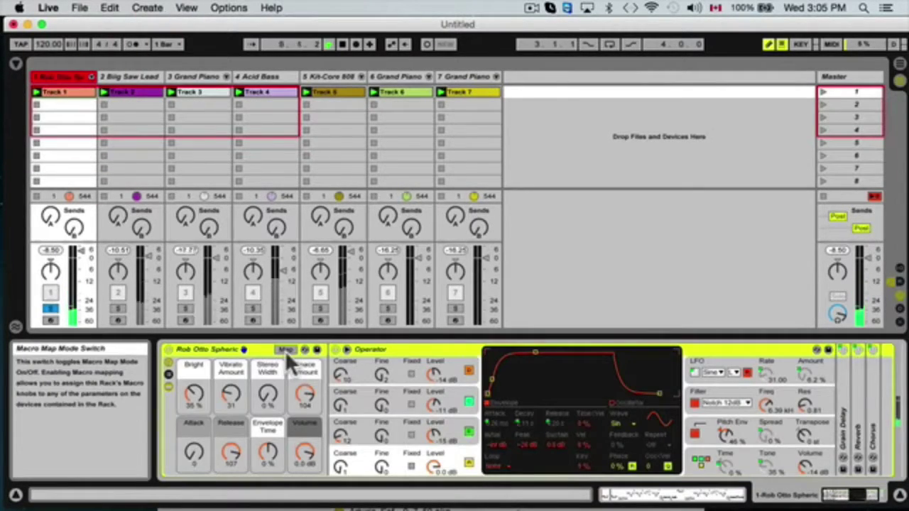